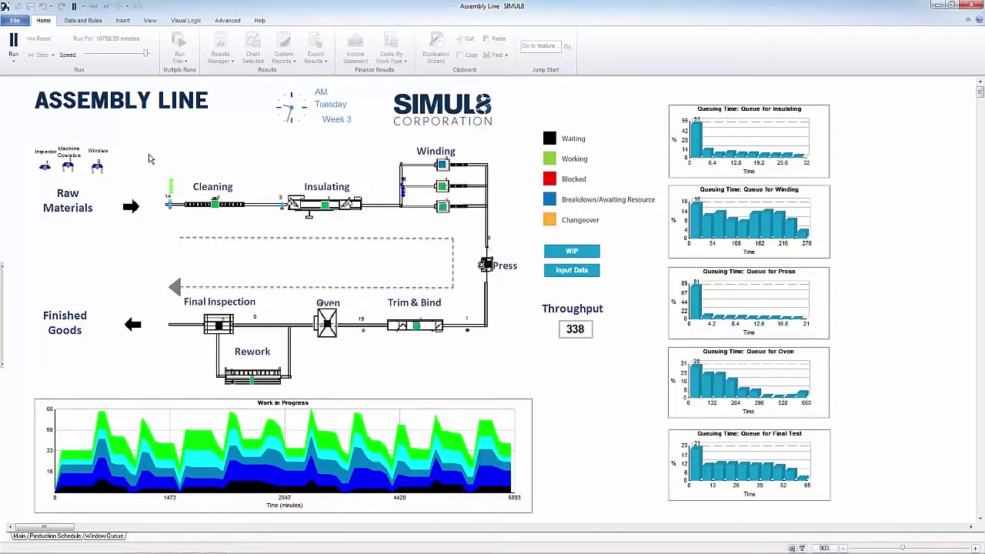
Pause the Assembly Line run and view the Cleaning activity's results.
left_click(12, 43)
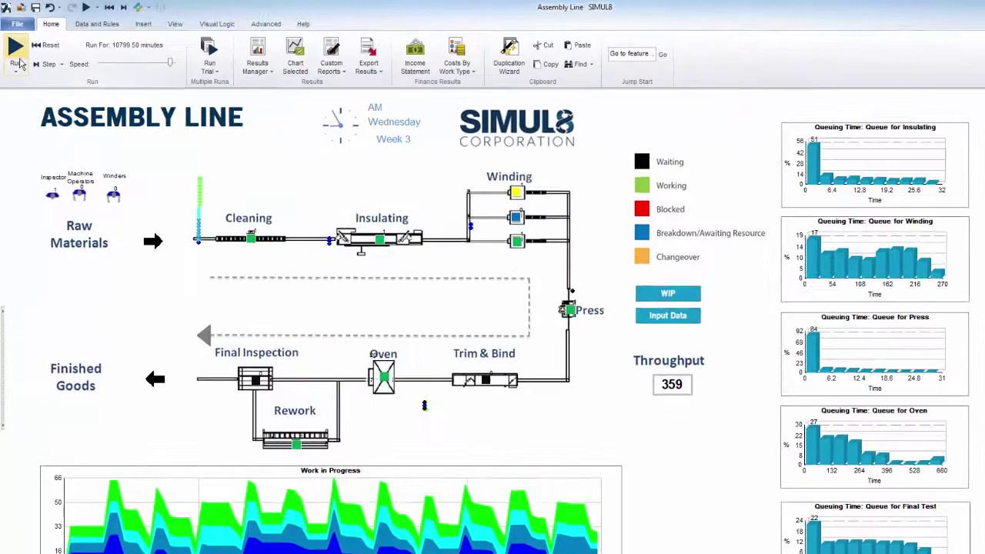
left_click(287, 272)
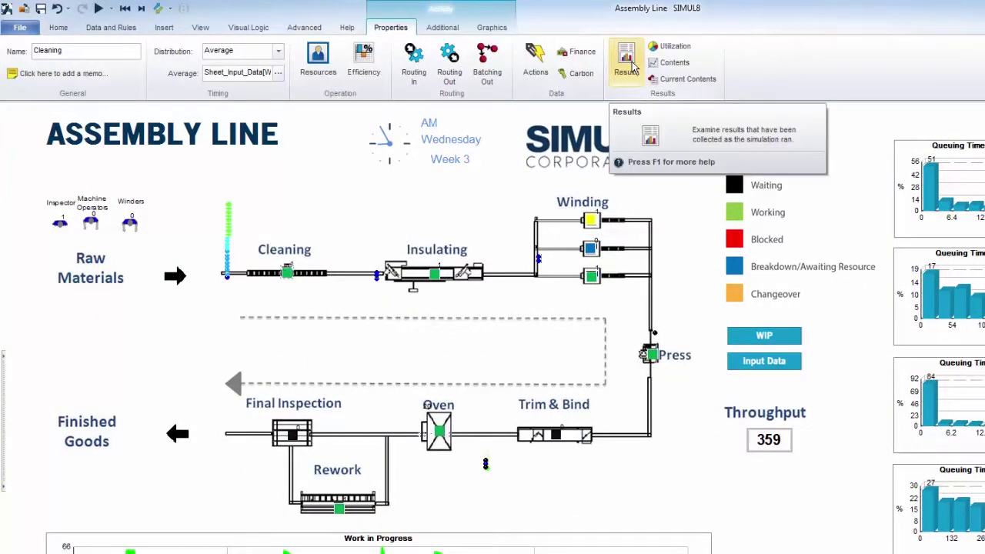
left_click(628, 64)
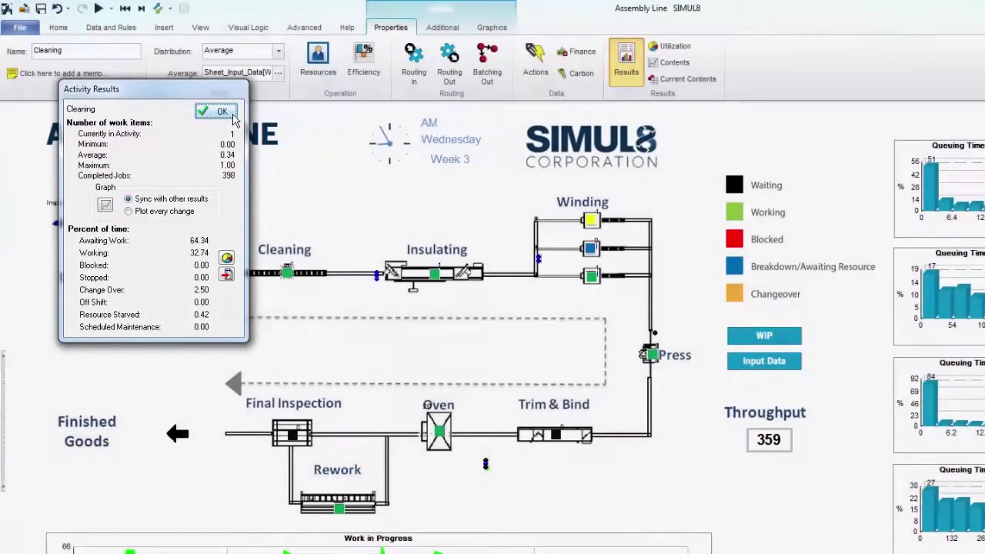
Track Queue for Winding average and maximum queuing time as KPIs.
left_click(223, 113)
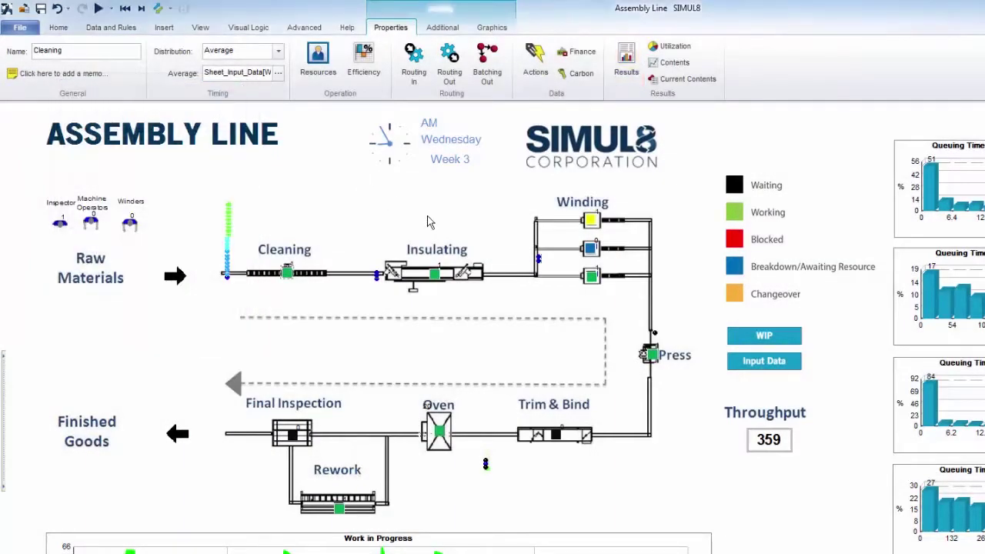
left_click(537, 258)
left_click(471, 58)
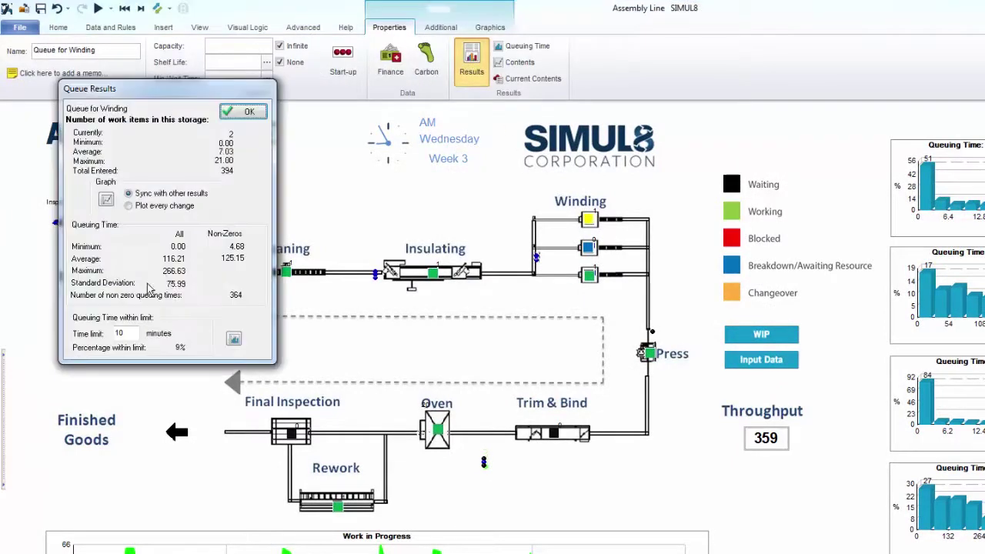
double_click(176, 259)
double_click(175, 271)
left_click(243, 111)
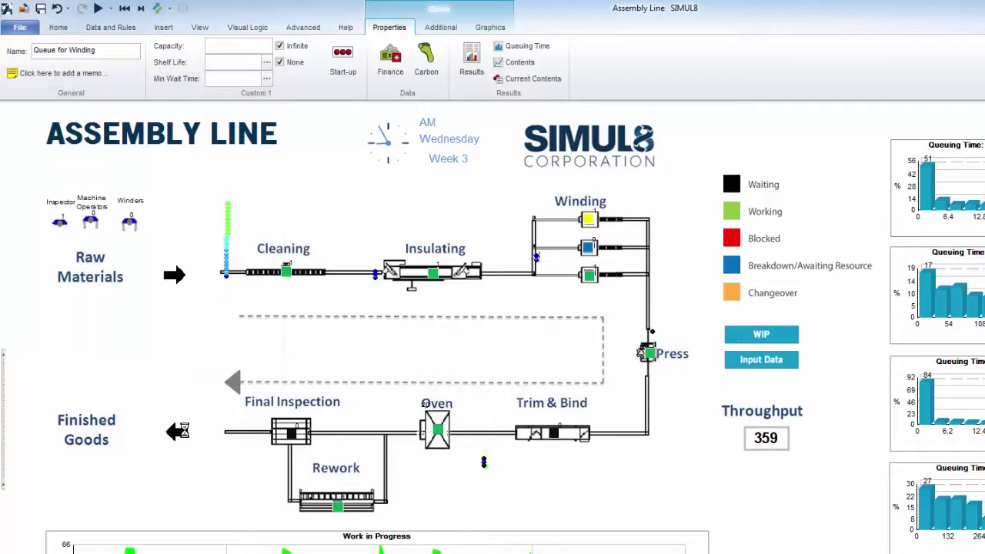
Track Finished Goods number completed and maximum time in system as KPIs.
left_click(178, 433)
left_click(251, 62)
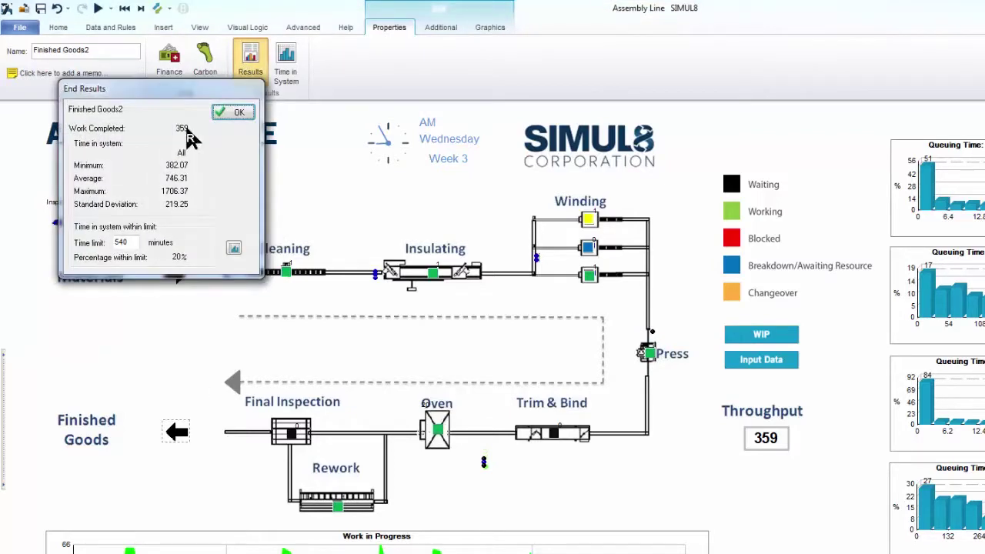
double_click(182, 129)
double_click(175, 192)
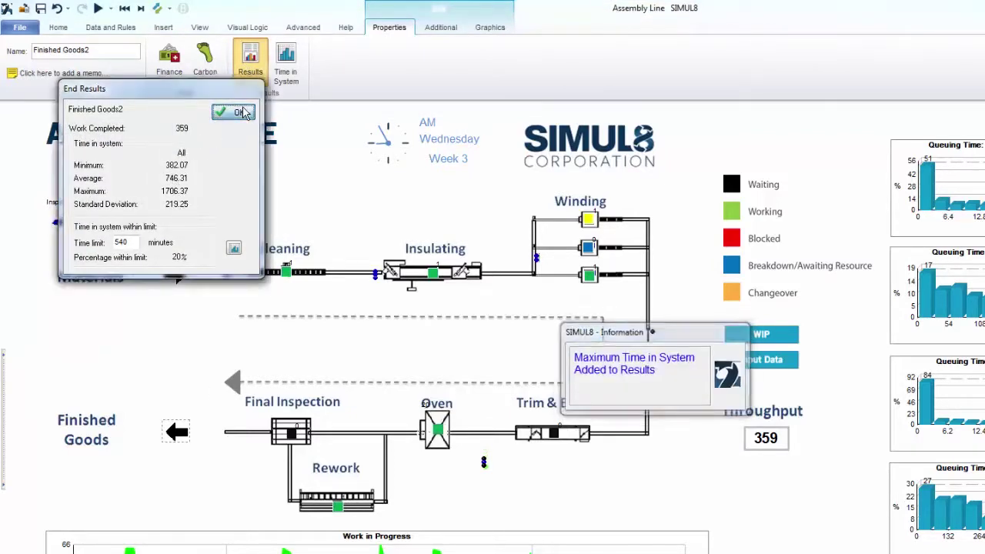
left_click(234, 113)
left_click(54, 26)
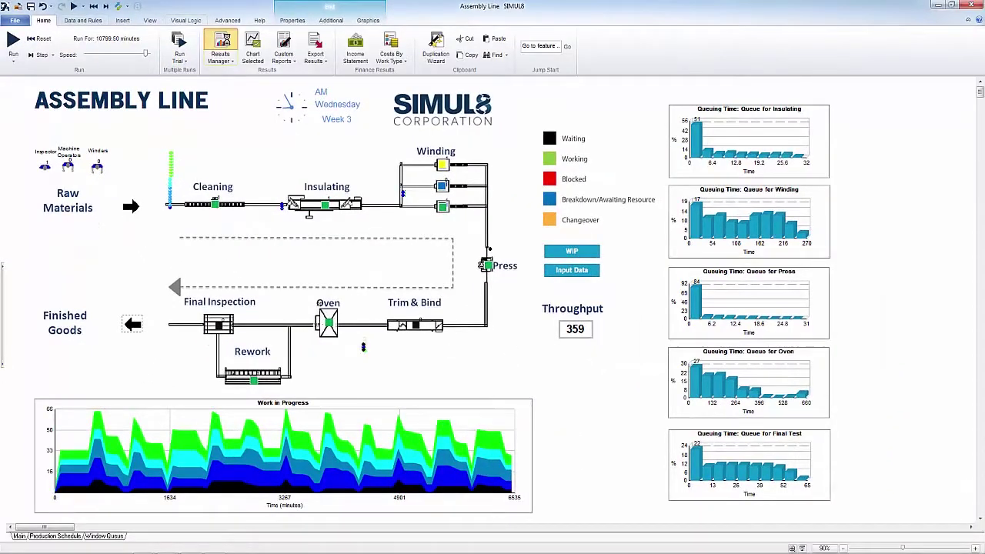
Review the tracked KPIs, then set the trial to 20 runs and run it.
left_click(220, 48)
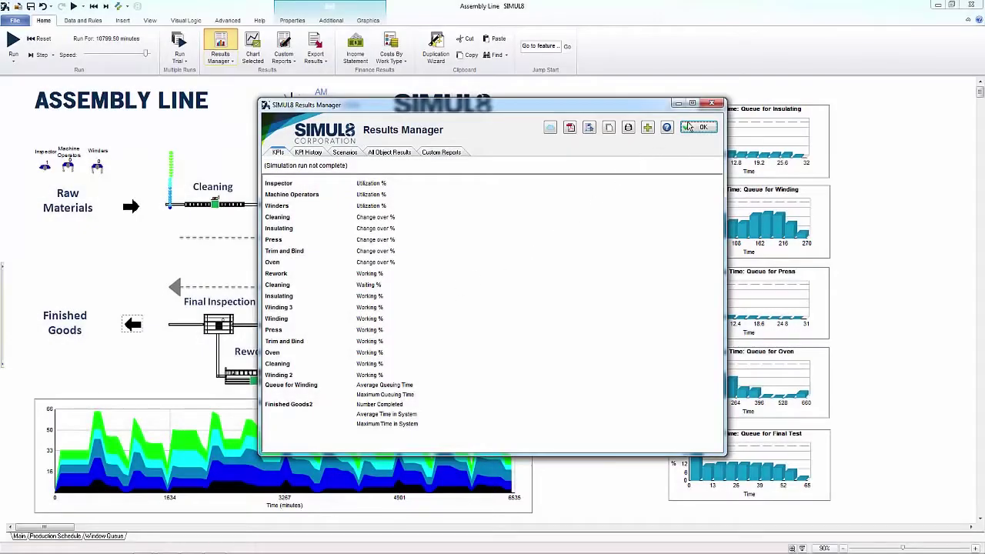
left_click(691, 127)
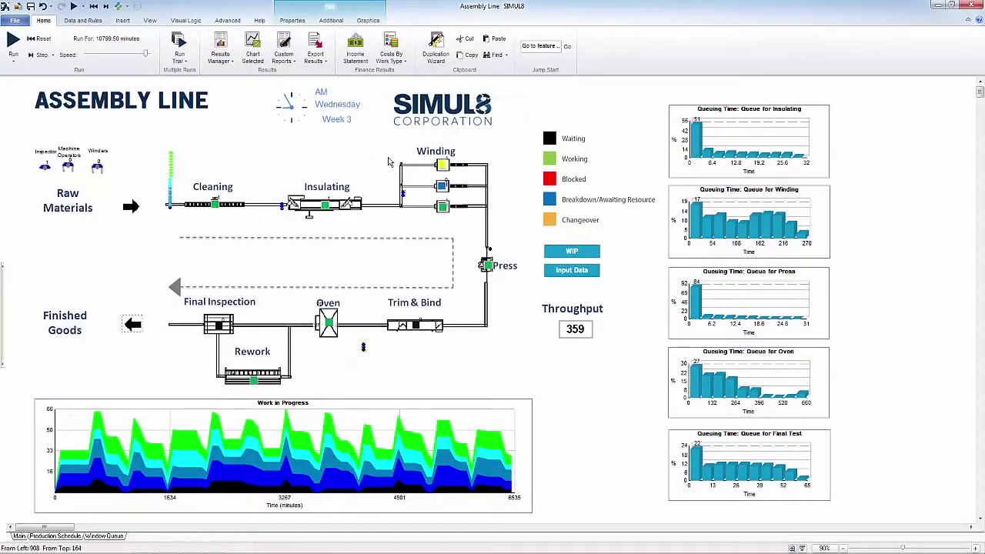
left_click(180, 55)
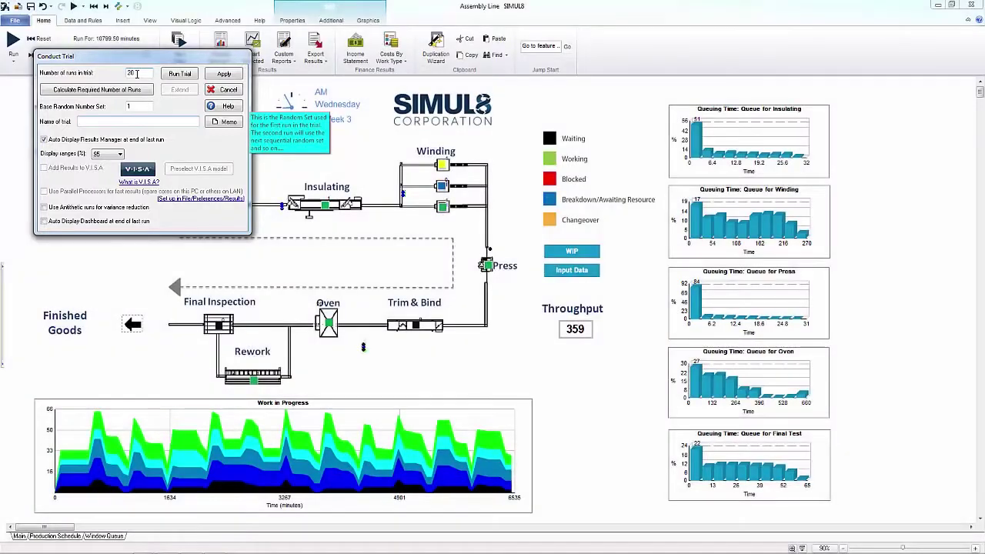
left_click(224, 75)
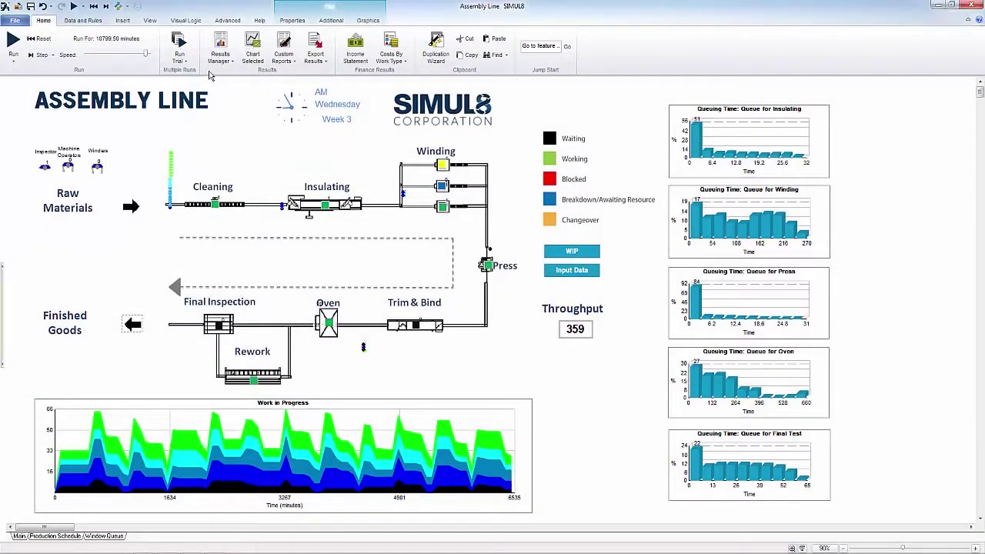
left_click(179, 43)
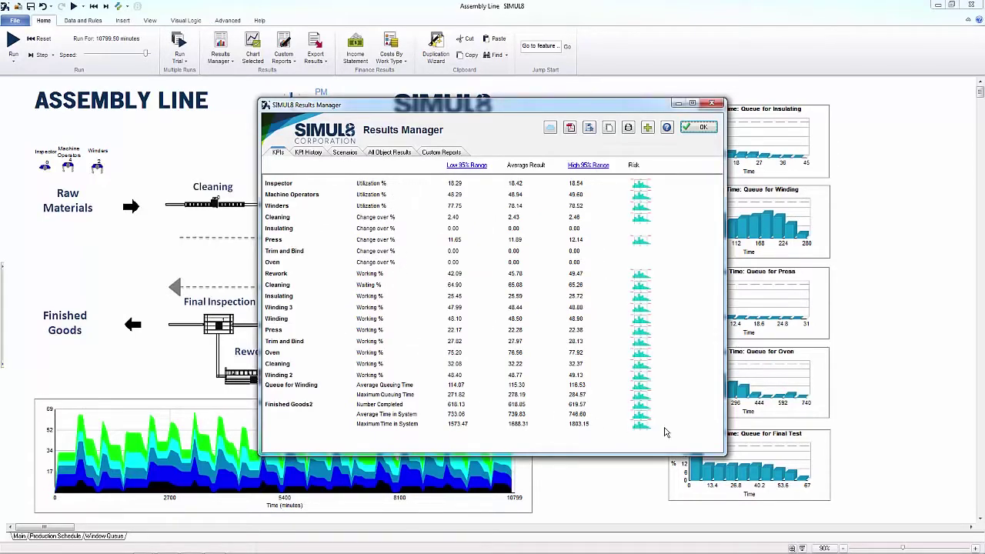
Inspect the run distribution histogram of Cleaning Working %.
left_click(643, 366)
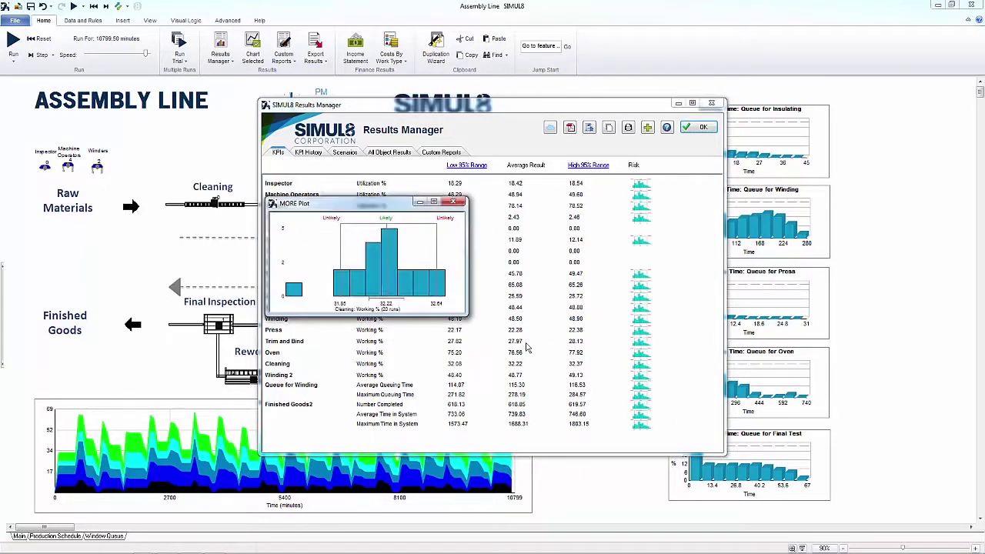
left_click_drag(465, 314, 570, 373)
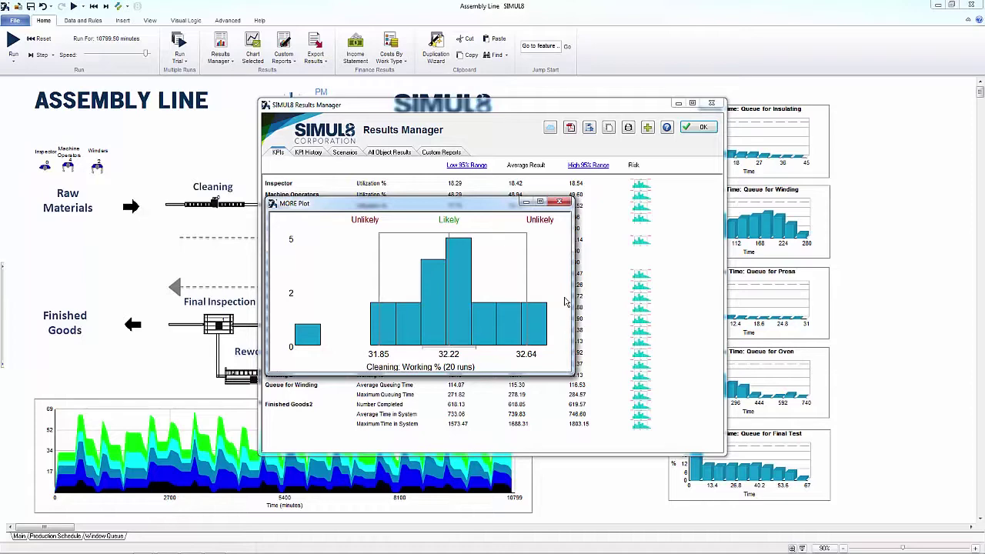
left_click(565, 202)
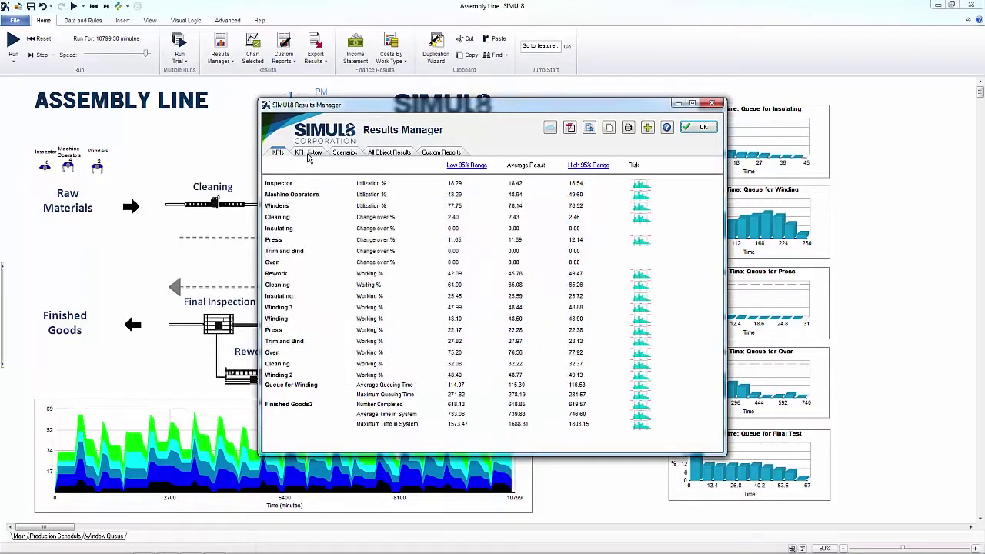
Review the KPI History comparison across past runs, scrolling through the list.
left_click(308, 154)
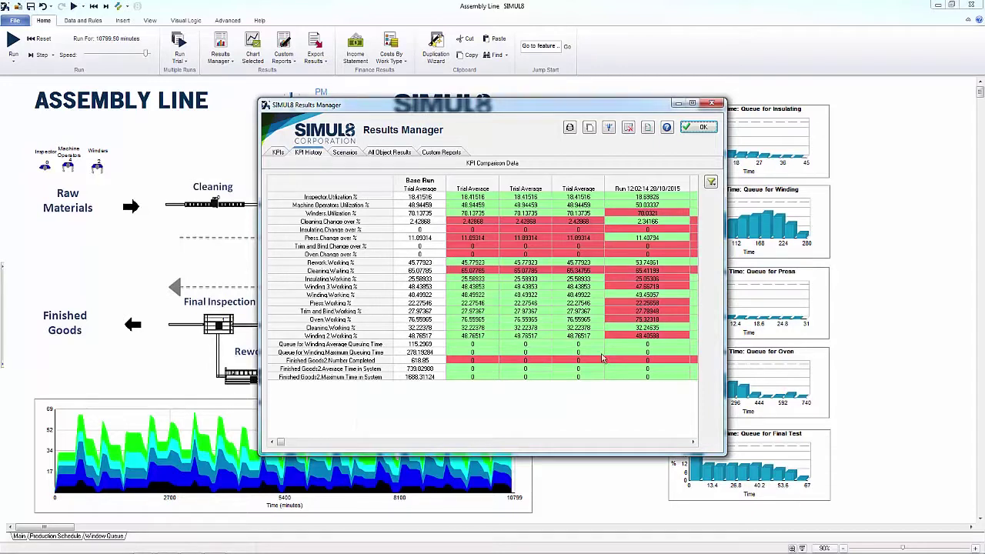
left_click(692, 444)
left_click(692, 443)
left_click(693, 444)
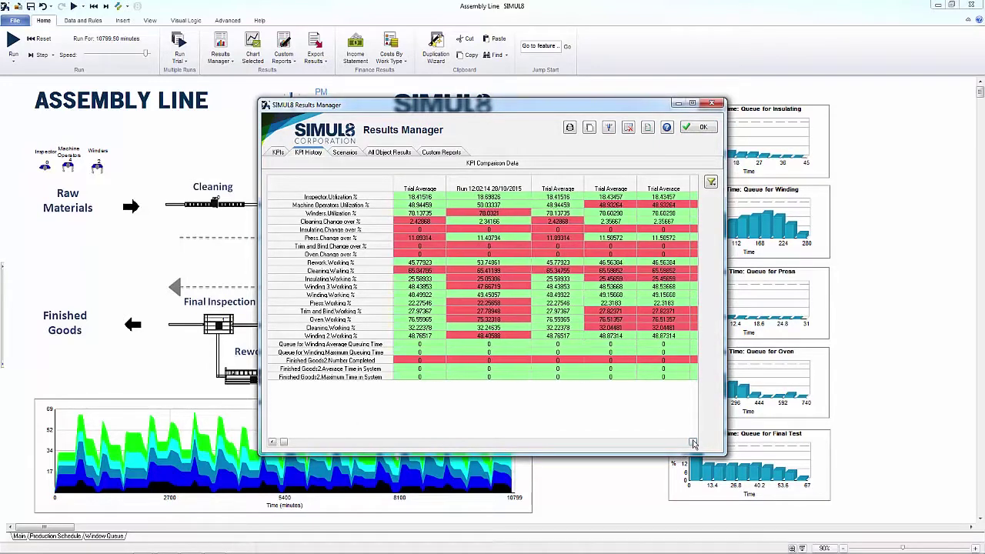
left_click(693, 443)
left_click(692, 443)
left_click(693, 443)
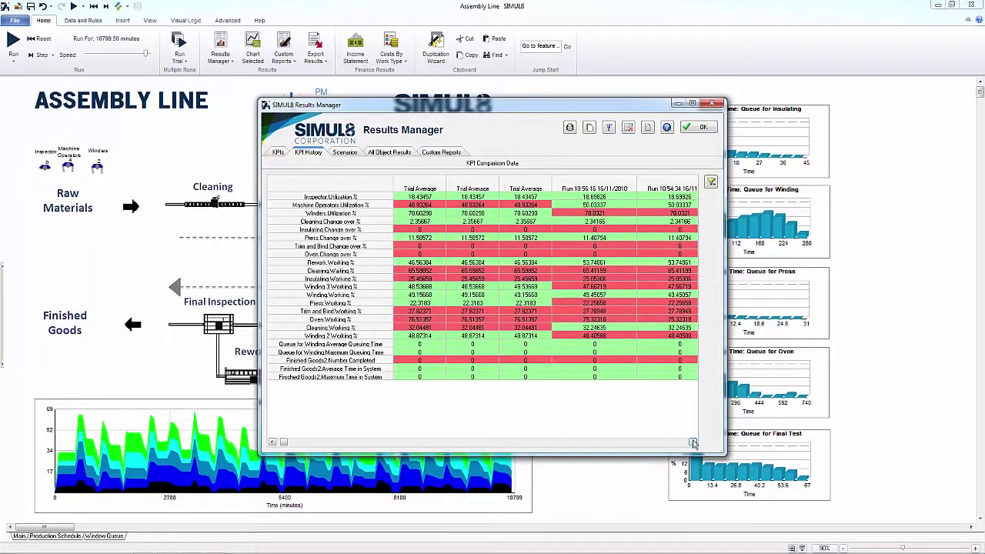
left_click(693, 443)
left_click(692, 444)
left_click(693, 443)
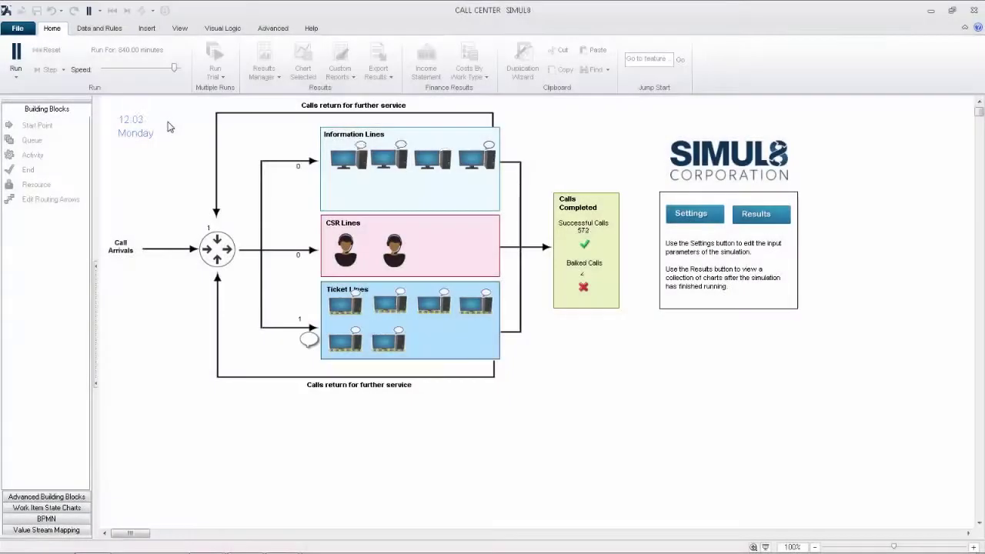
Pause the Call Center run and add Ticket sales 1.Replication as a decision factor.
left_click(16, 54)
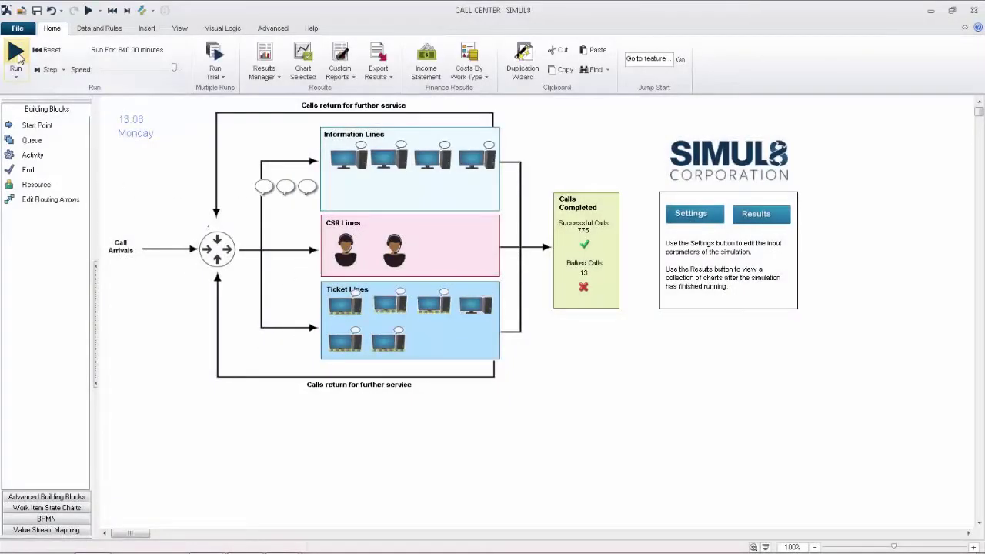
left_click(264, 61)
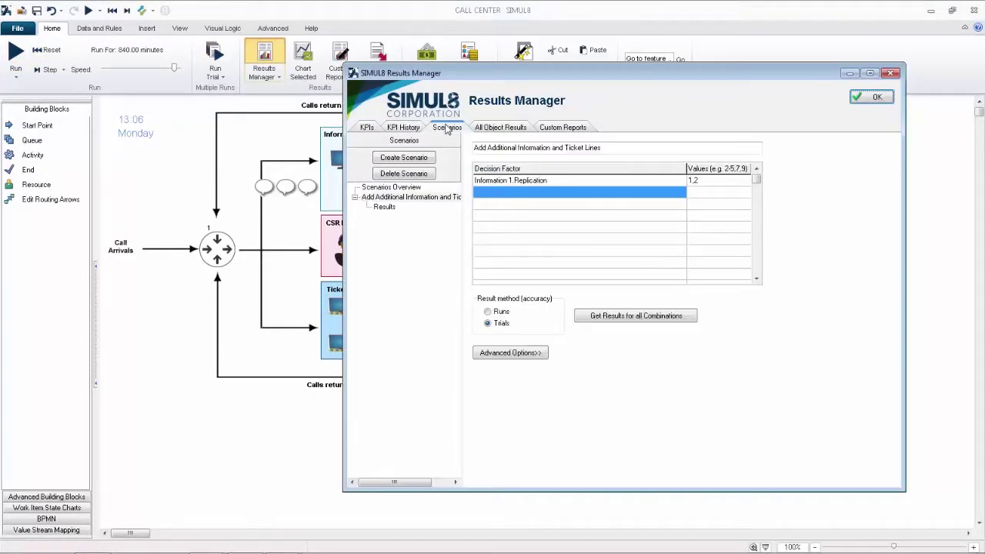
double_click(537, 196)
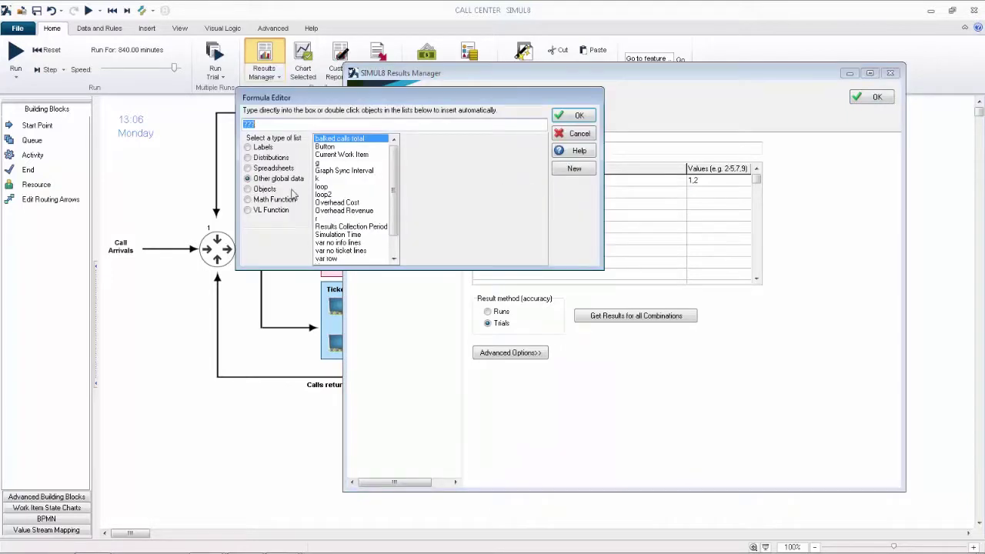
left_click(286, 189)
scroll(394, 231, "down", 5)
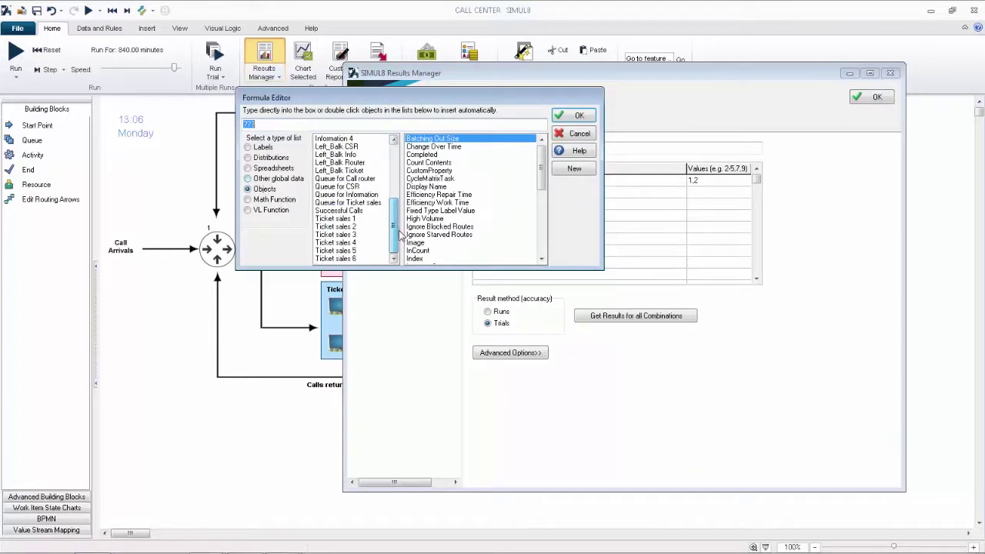
double_click(368, 220)
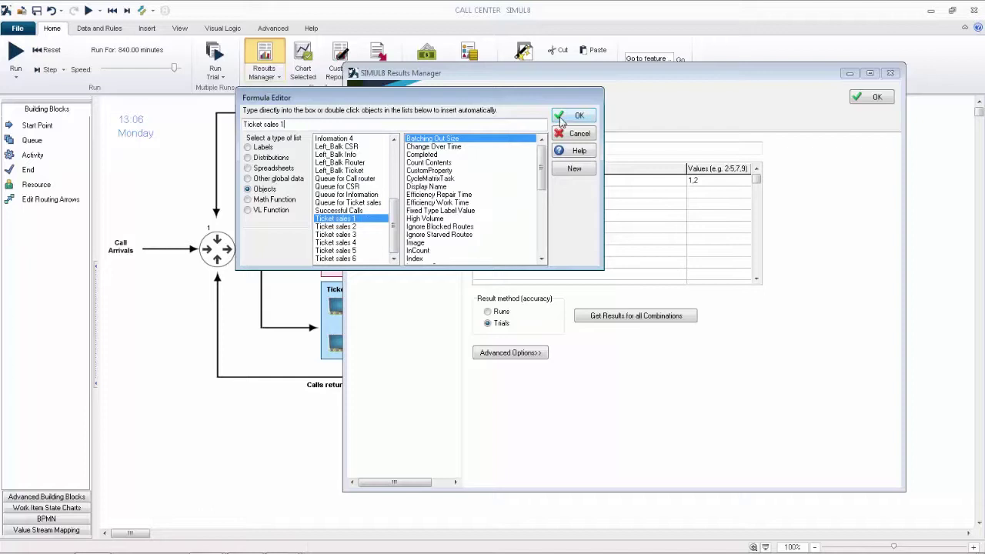
left_click_drag(542, 163, 542, 217)
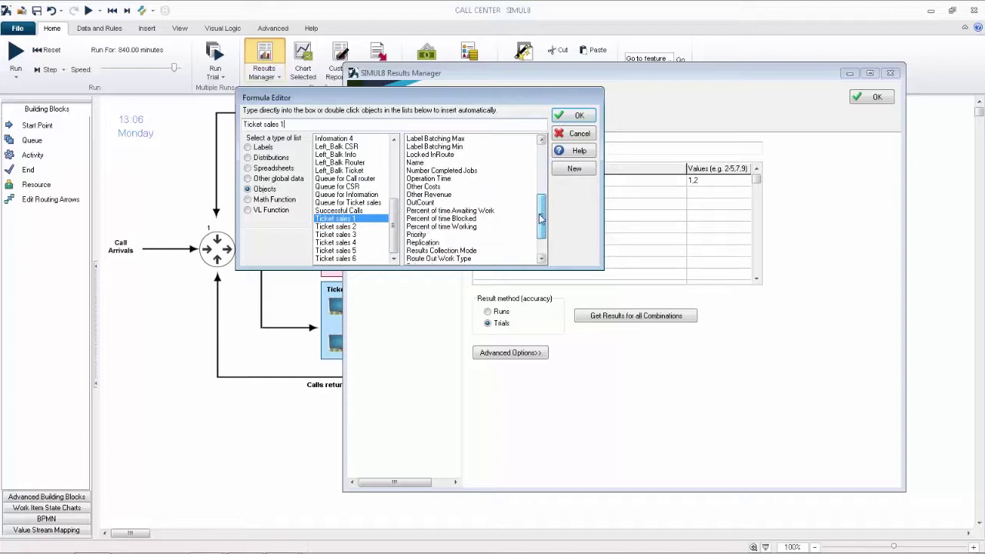
double_click(454, 243)
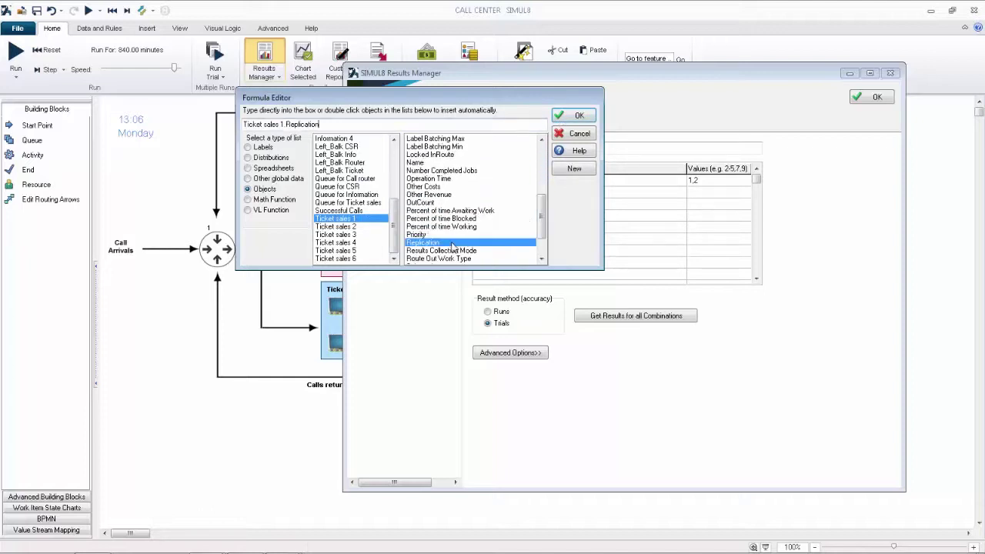
left_click(574, 115)
Give the new factor values 1,2 and get results for all combinations.
left_click(712, 194)
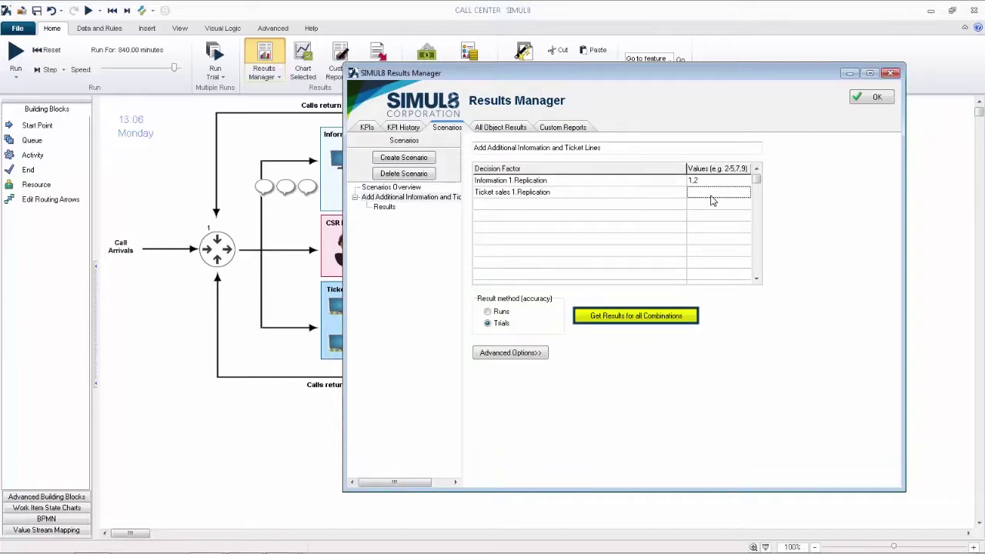
type("1,2")
left_click(683, 318)
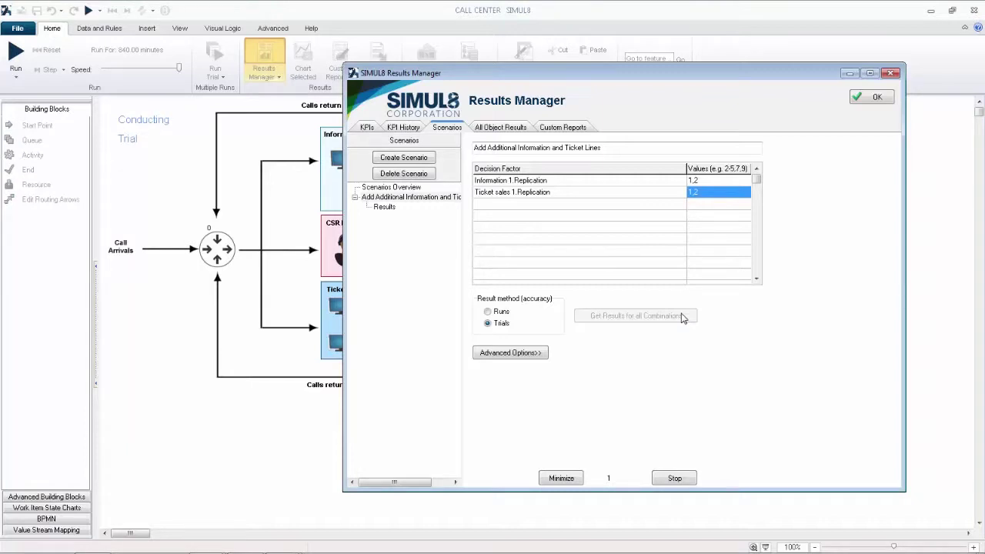
Chart the scenario results, reverse KPI 2's goal direction, and show All Object Results.
left_click(889, 211)
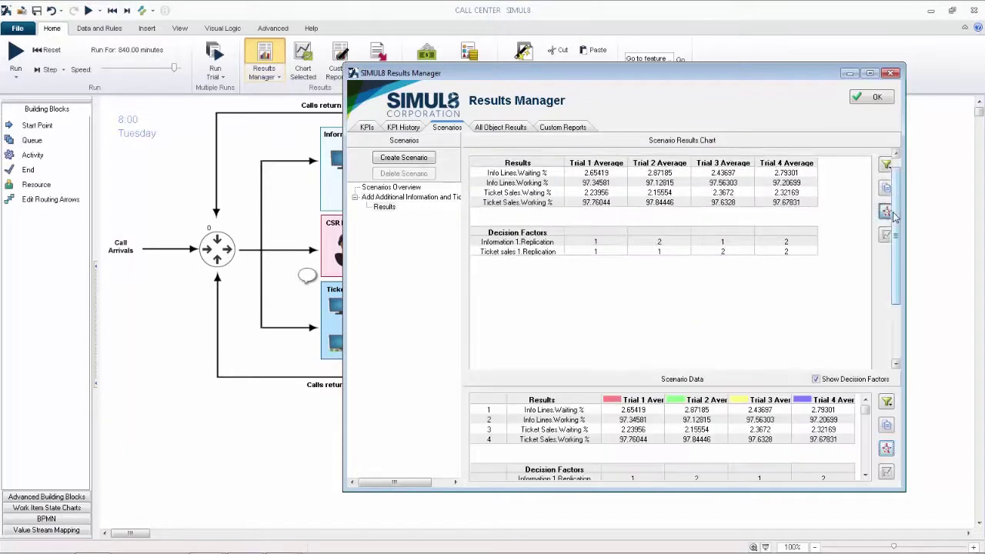
mouse_move(562, 413)
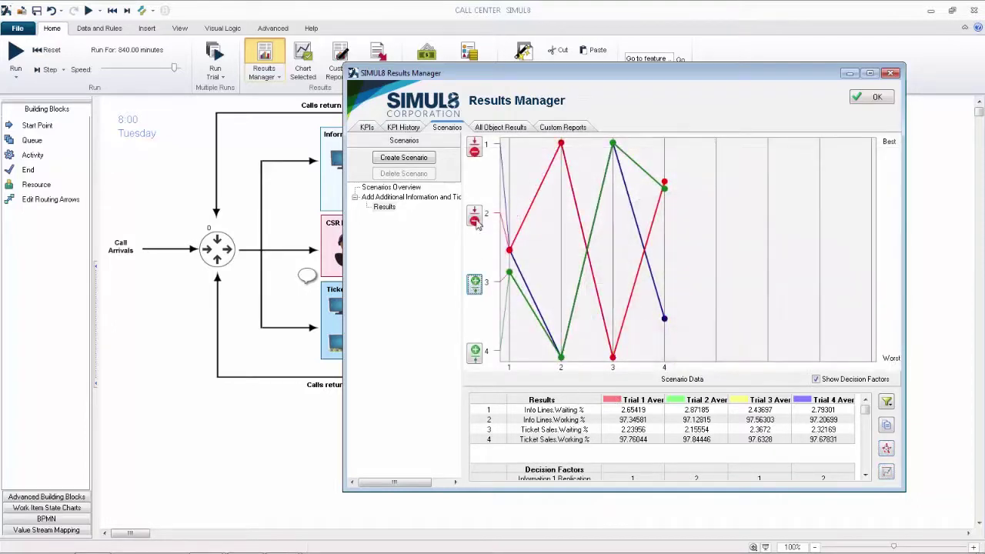
left_click(475, 221)
left_click(505, 128)
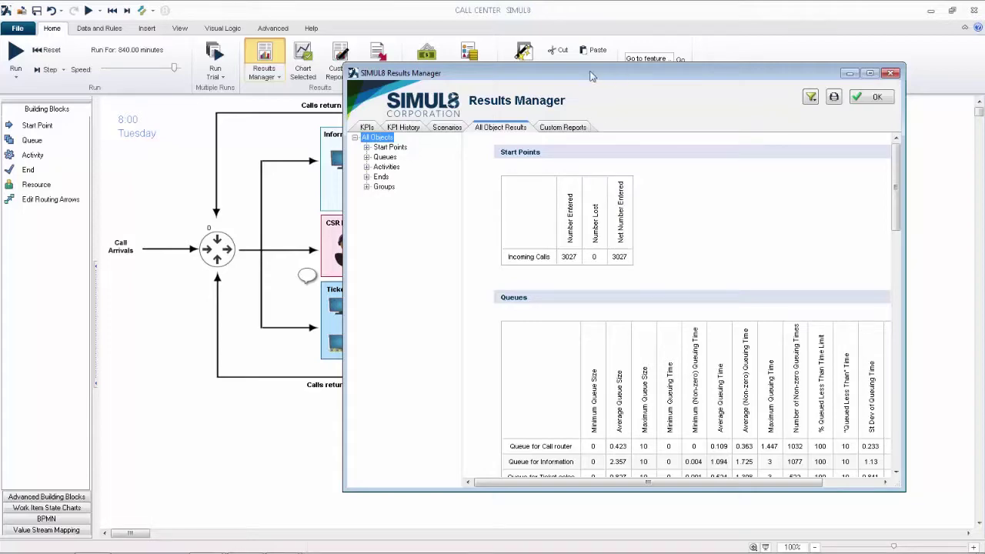
Reposition the Results Manager and review the Queue for Information results.
left_click_drag(591, 75, 467, 69)
left_click_drag(772, 161, 779, 251)
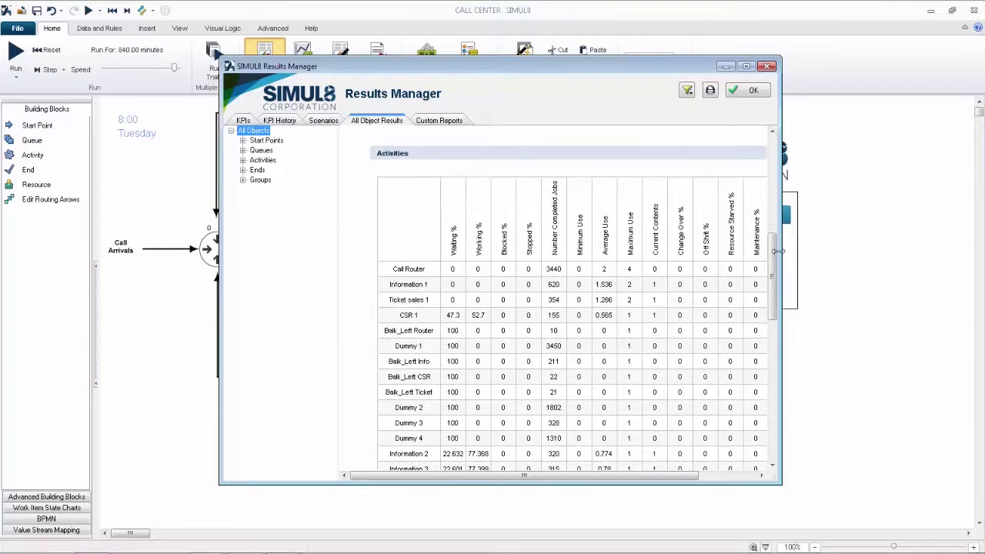
left_click(243, 151)
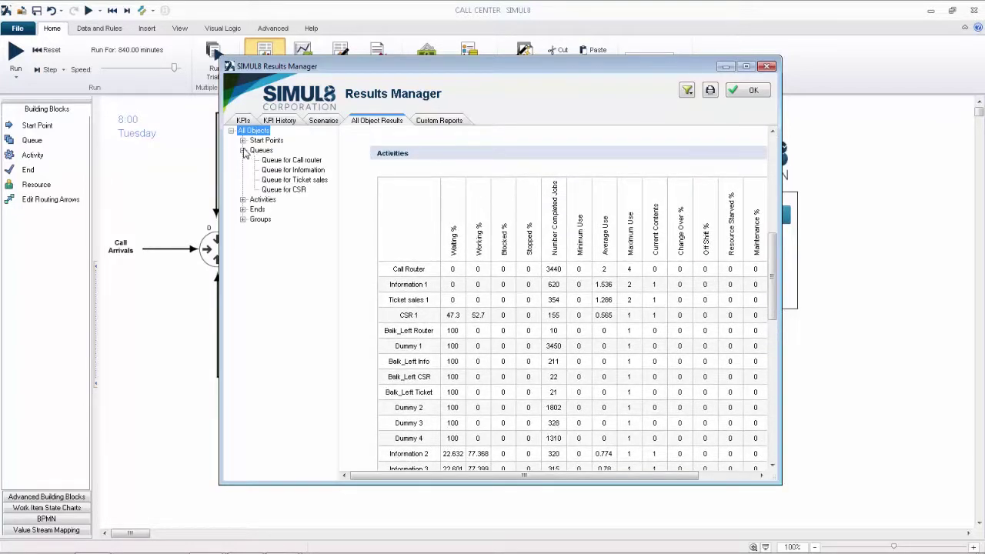
left_click(291, 170)
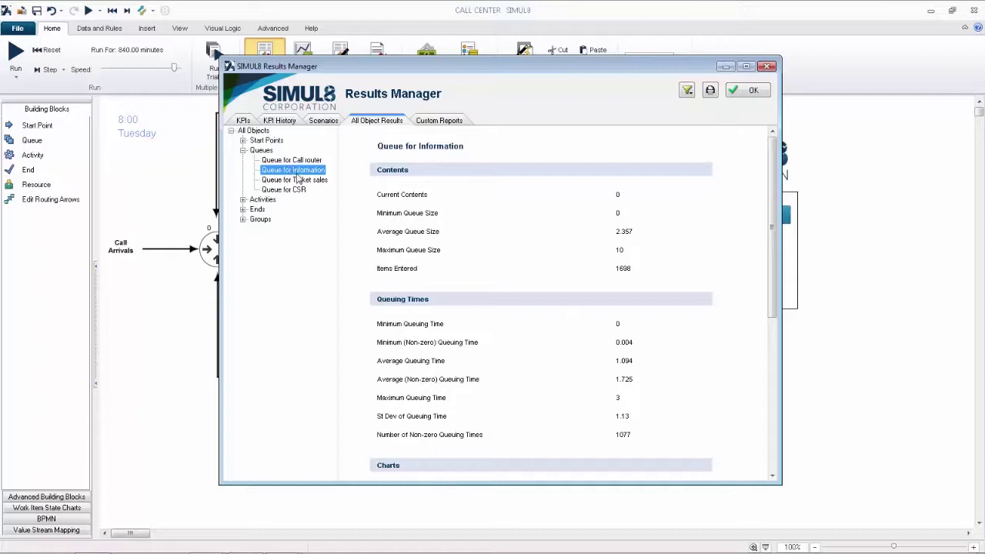
left_click_drag(776, 190, 793, 348)
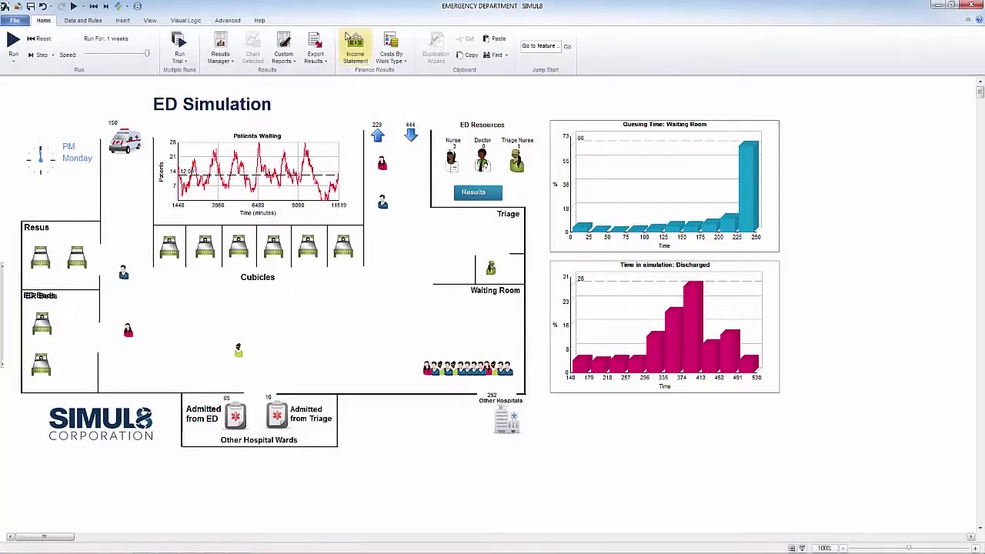
left_click(355, 48)
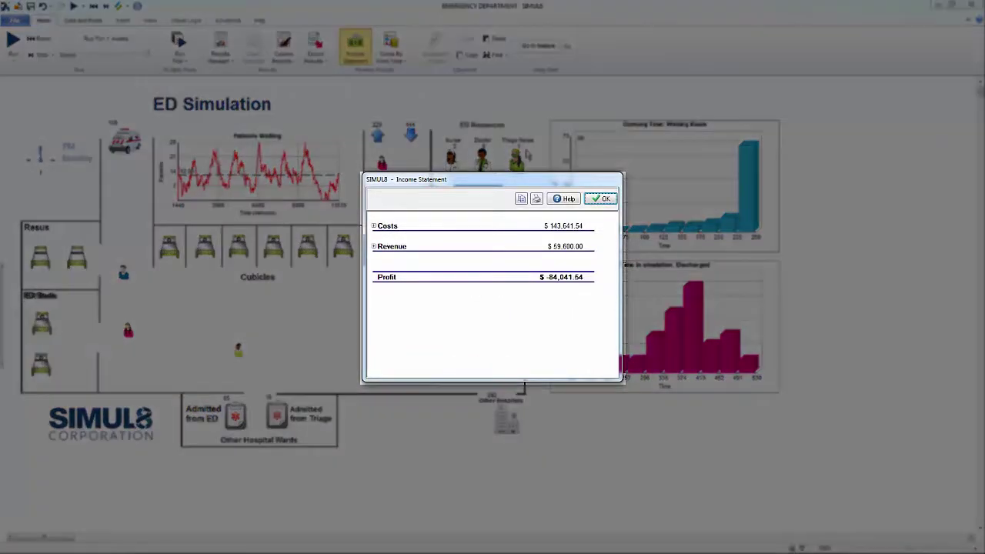
left_click(374, 226)
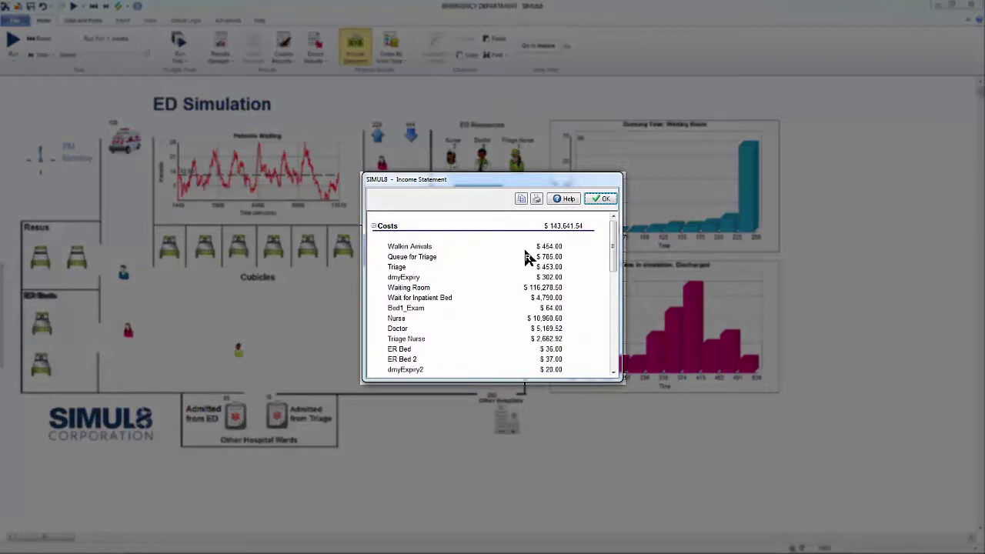
mouse_move(614, 255)
left_mouse_down()
mouse_move(608, 360)
mouse_move(606, 244)
left_mouse_up()
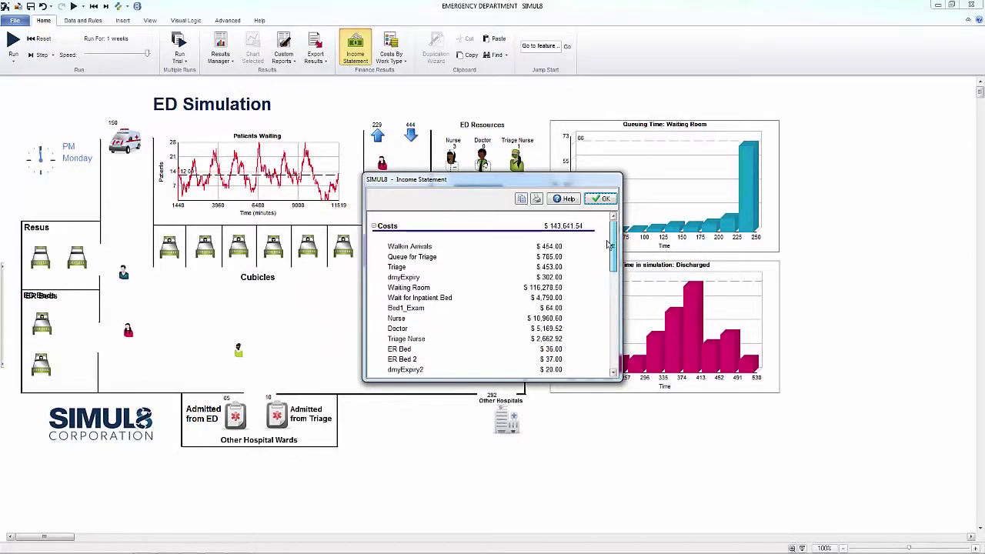
left_click(600, 199)
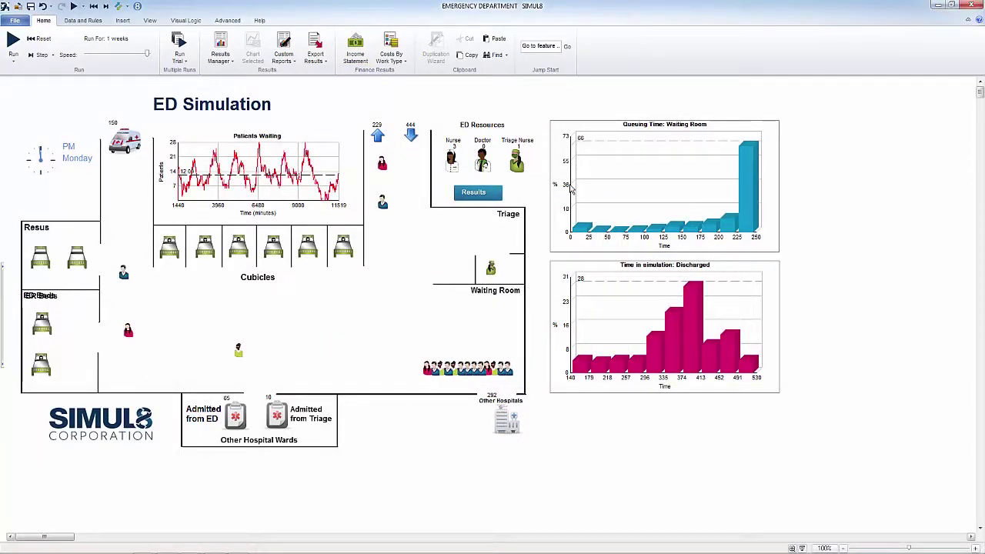
left_click(219, 46)
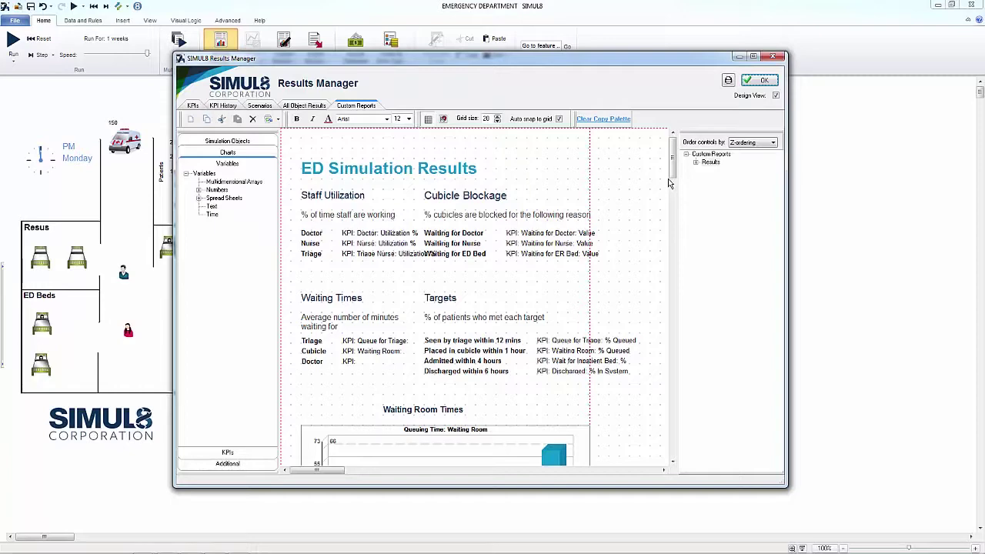
scroll(670, 183, "down", 5)
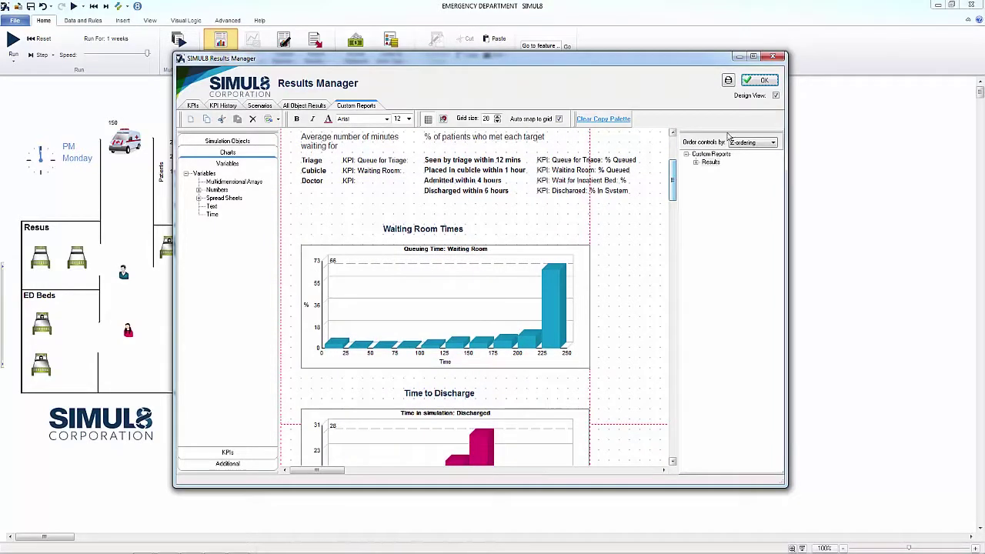
left_click(776, 95)
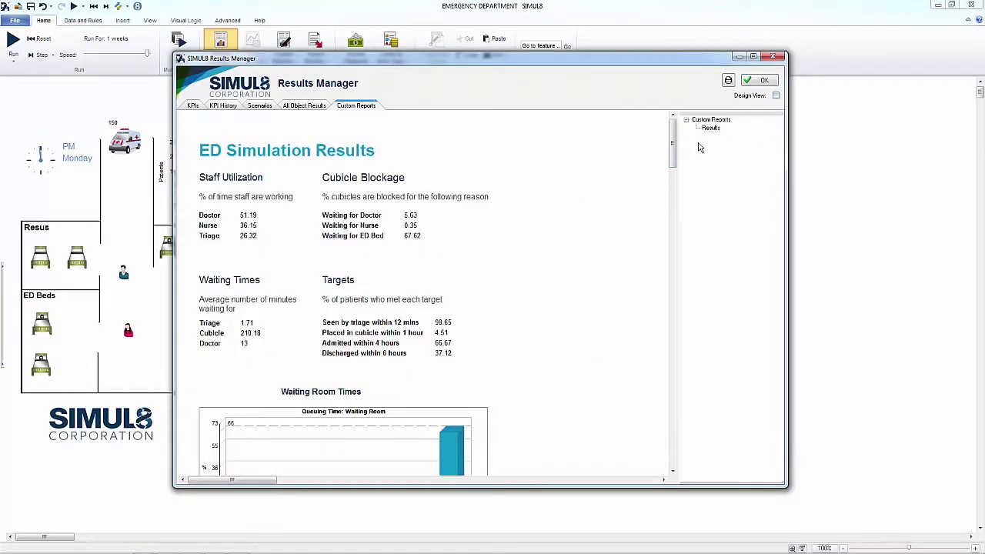
scroll(675, 152, "down", 3)
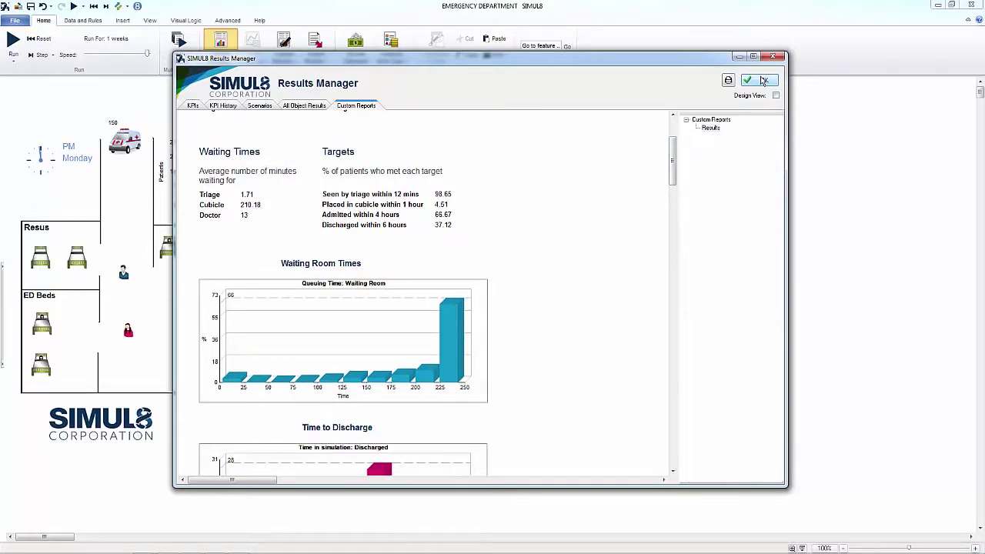
left_click(764, 81)
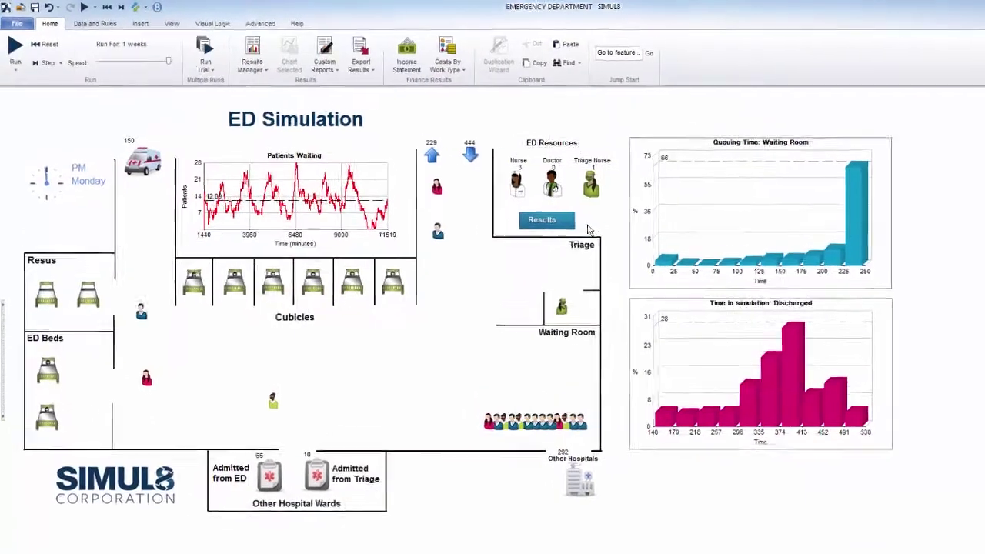
left_click(140, 23)
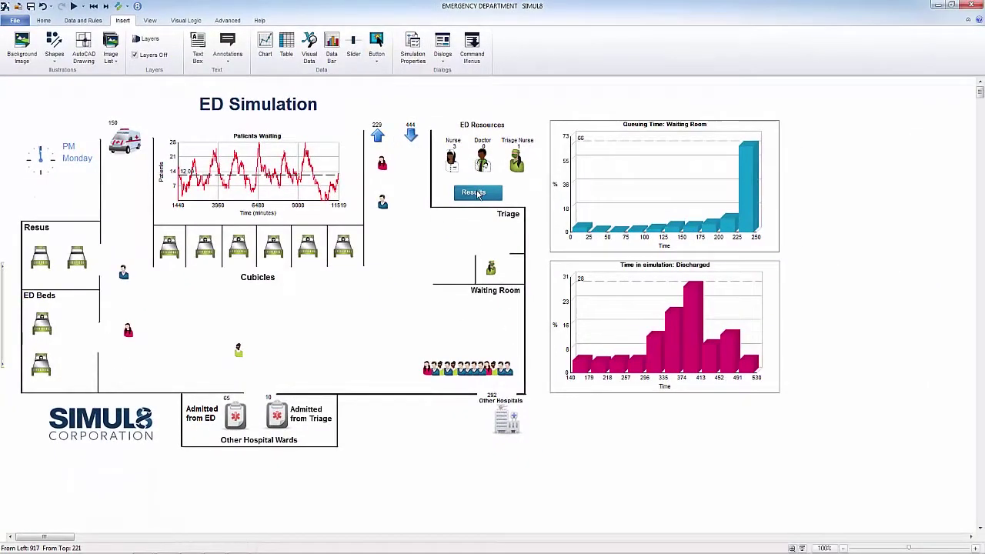
left_click(477, 193)
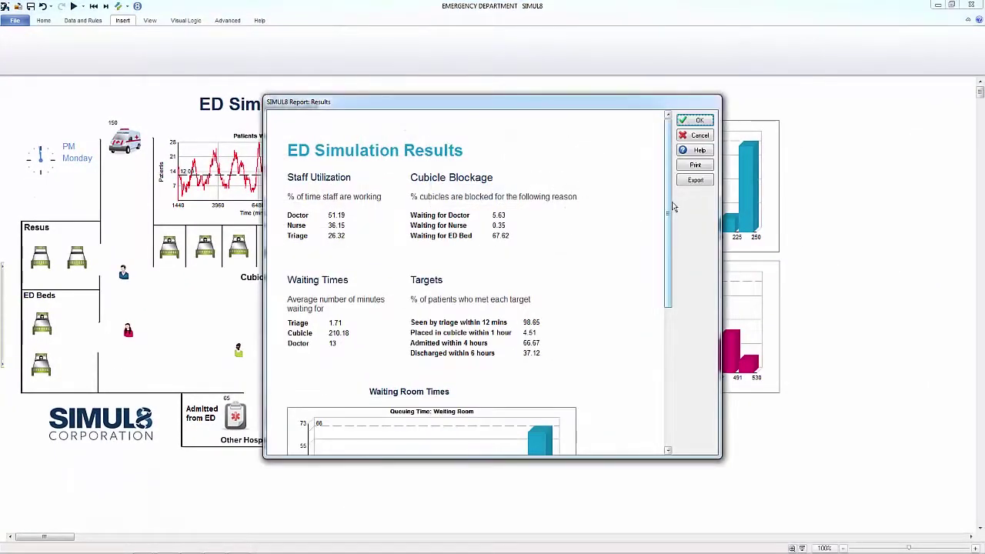
scroll(673, 265, "down", 3)
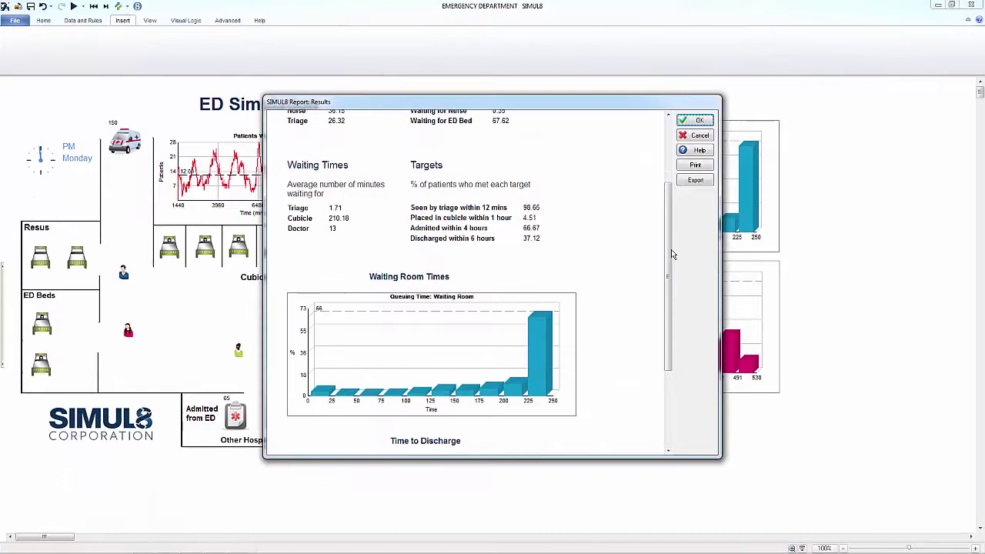
left_click(690, 122)
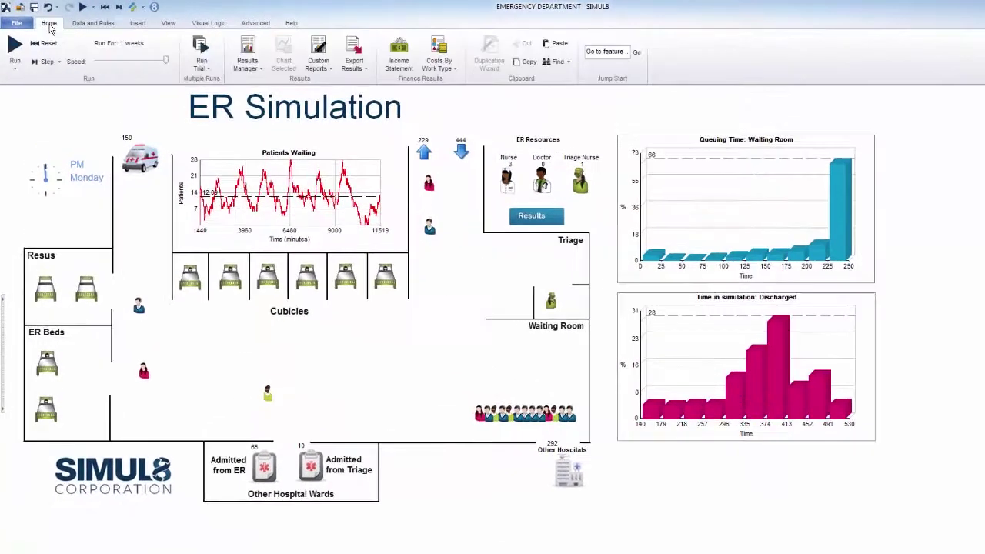
Check the Export Results options, then open Data and Rules for Excel Connections.
left_click(354, 62)
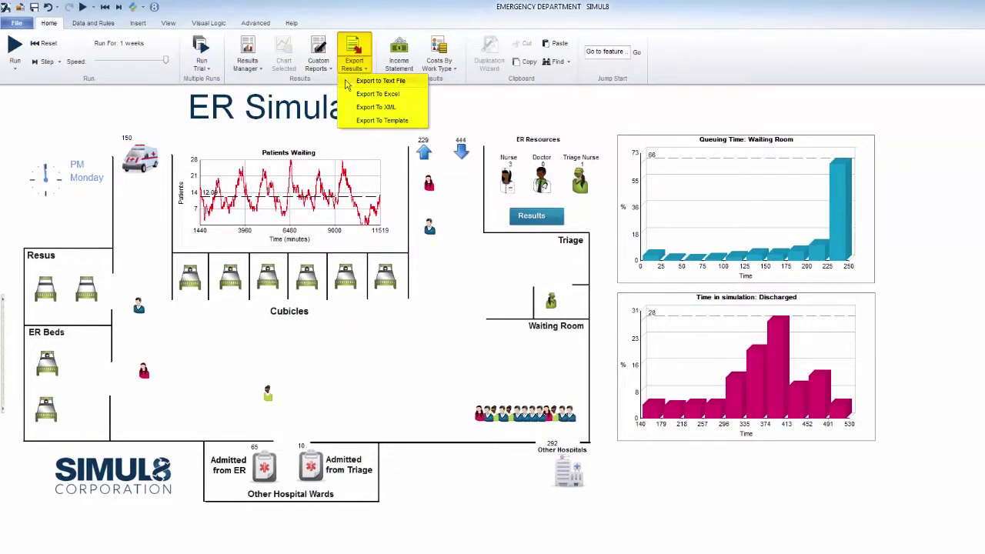
left_click(108, 23)
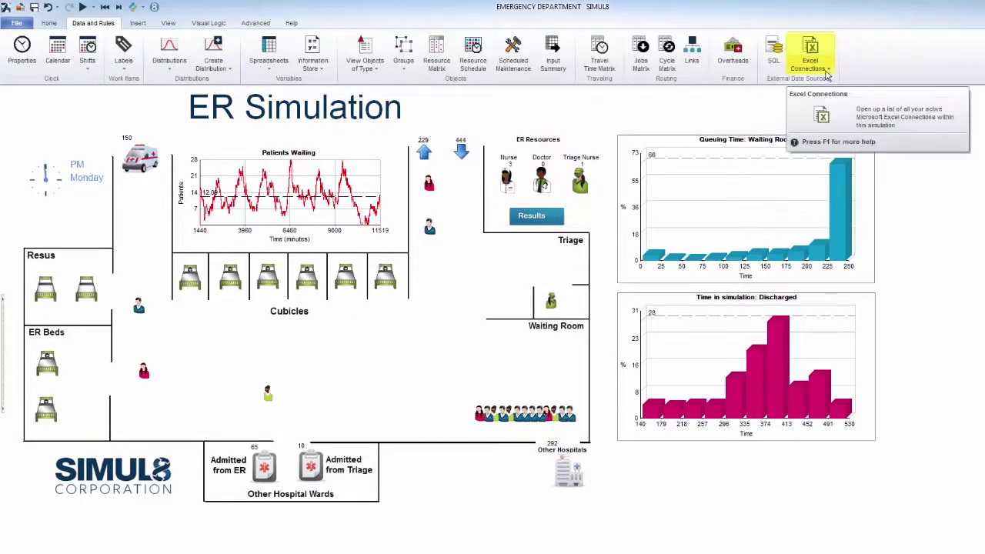